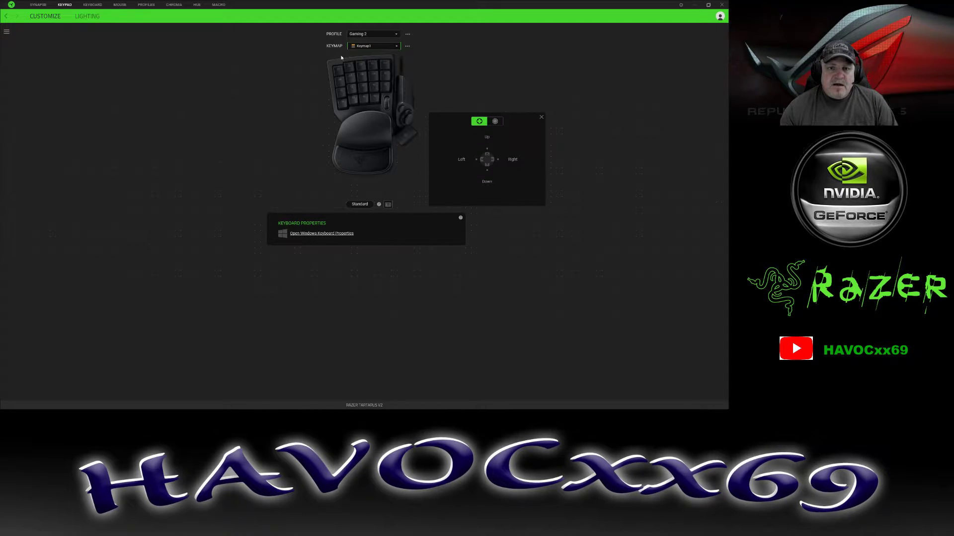
Switch the Tartarus V2 to the Gaming 1 profile to see its Down cycle-keymap assignment
left_click(397, 34)
left_click(390, 39)
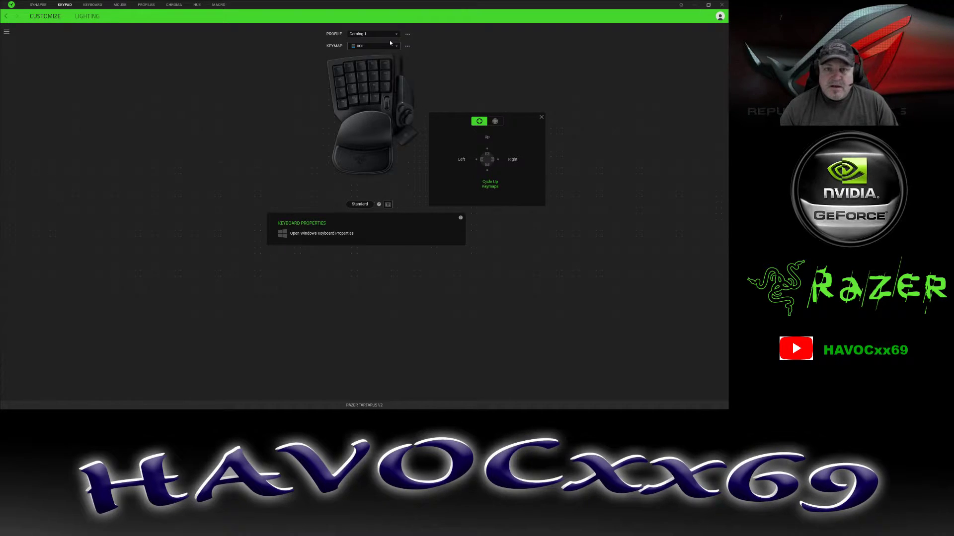
Look through Gaming 1's keymap list, then open the profile list to return to Gaming 2
left_click(394, 34)
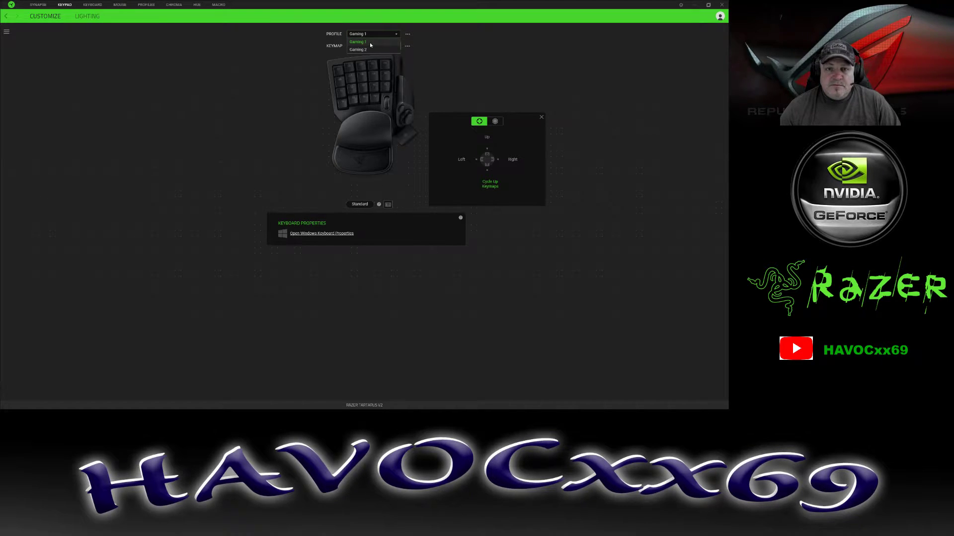
left_click(399, 47)
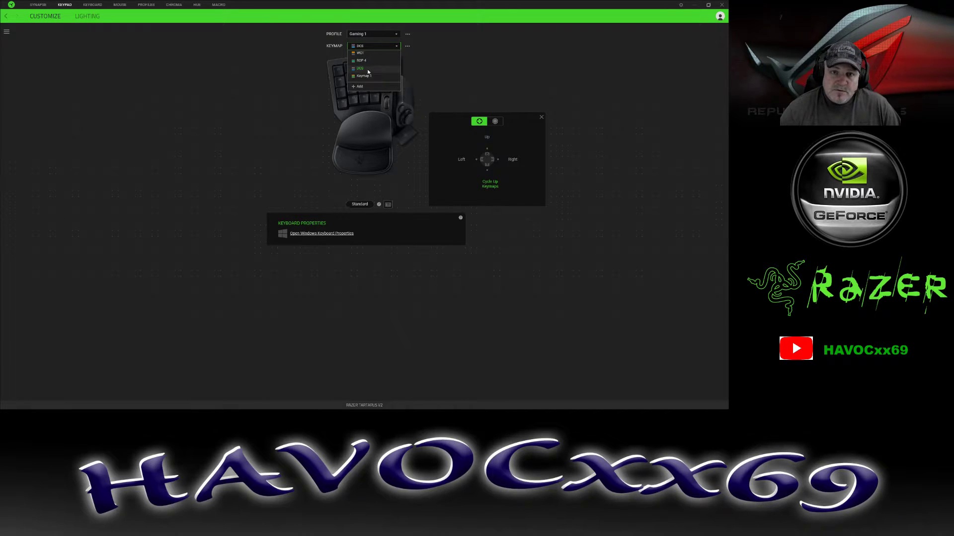
left_click(395, 35)
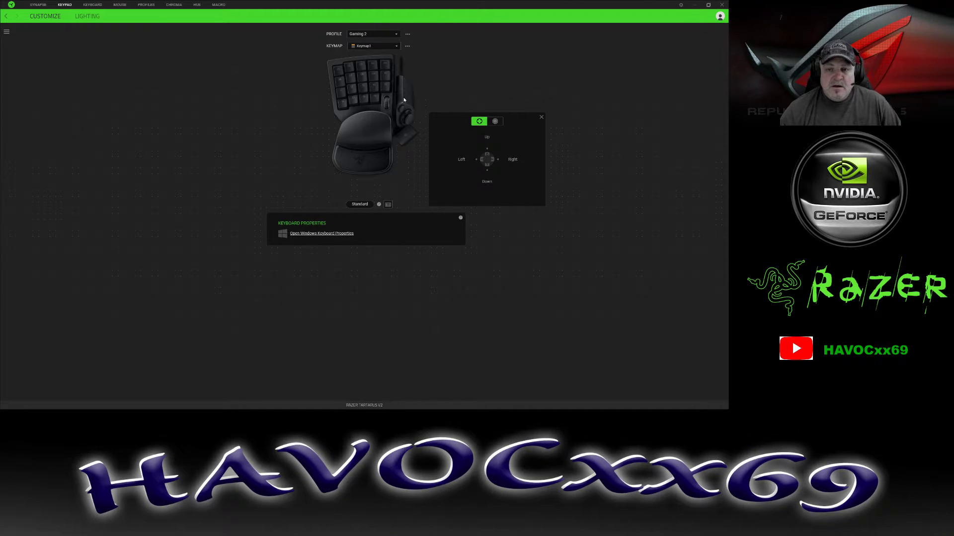
Check Gaming 1's keymaps again, then switch back to the Gaming 2 profile's keymap list
left_click(396, 34)
left_click(383, 42)
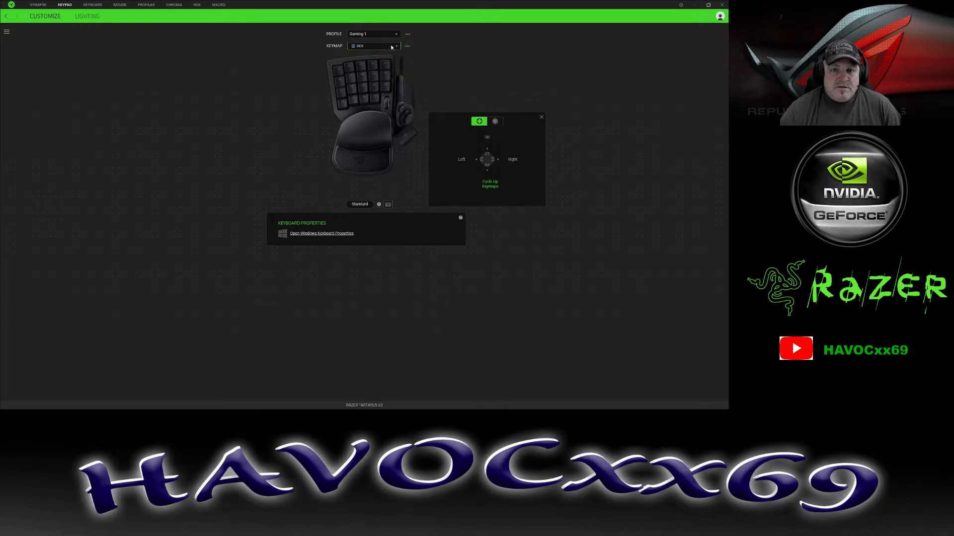
left_click(396, 46)
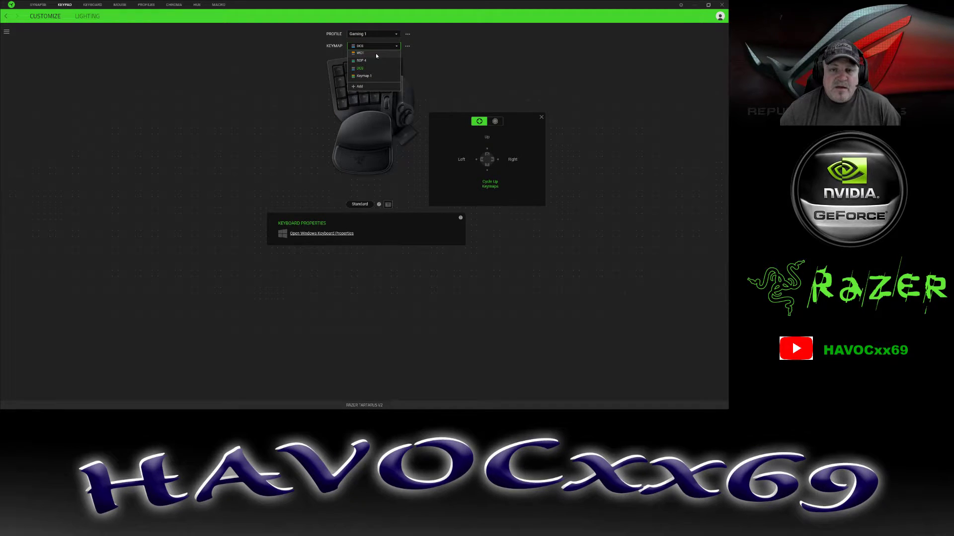
left_click(396, 33)
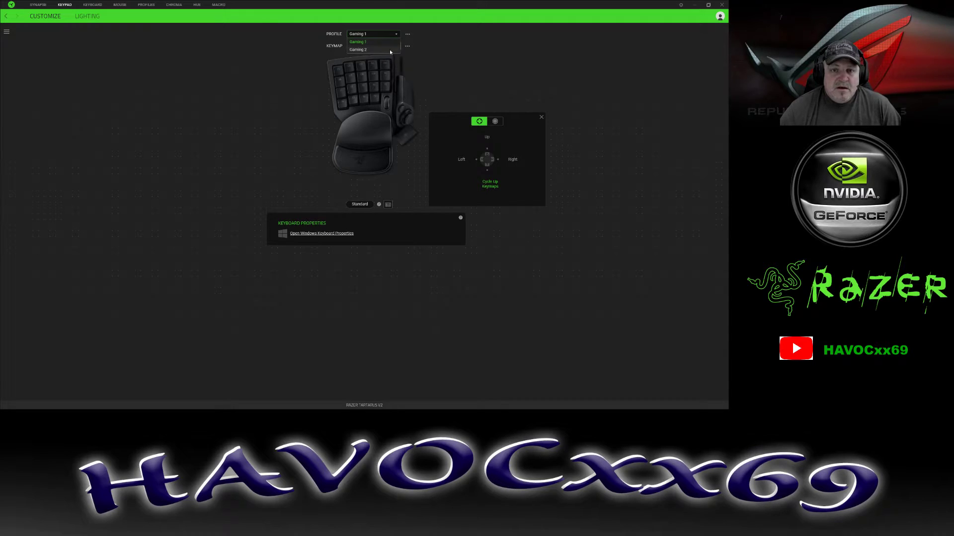
left_click(390, 50)
left_click(397, 46)
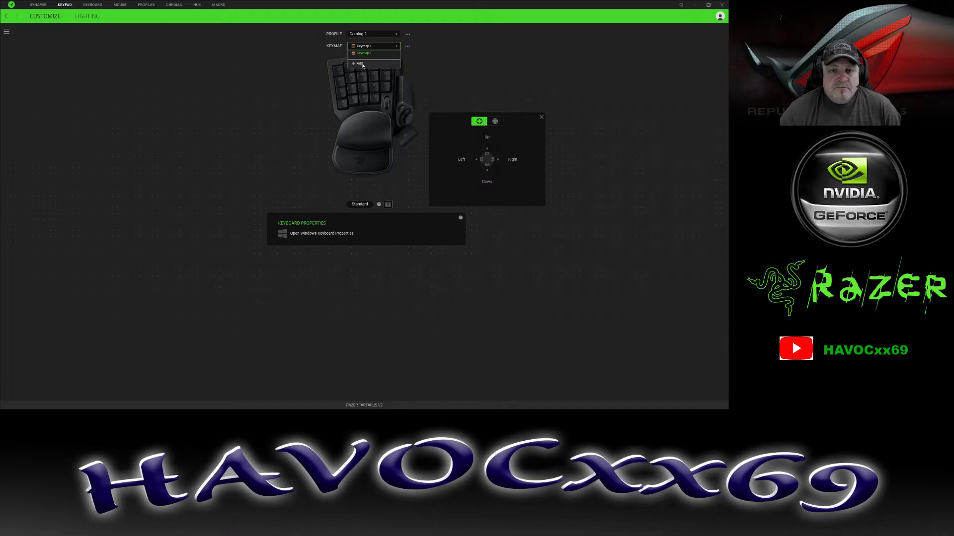
Add Keymap 1 and Keymap 2 to Gaming 2, returning to Keymap1 afterwards
left_click(361, 63)
left_click(396, 48)
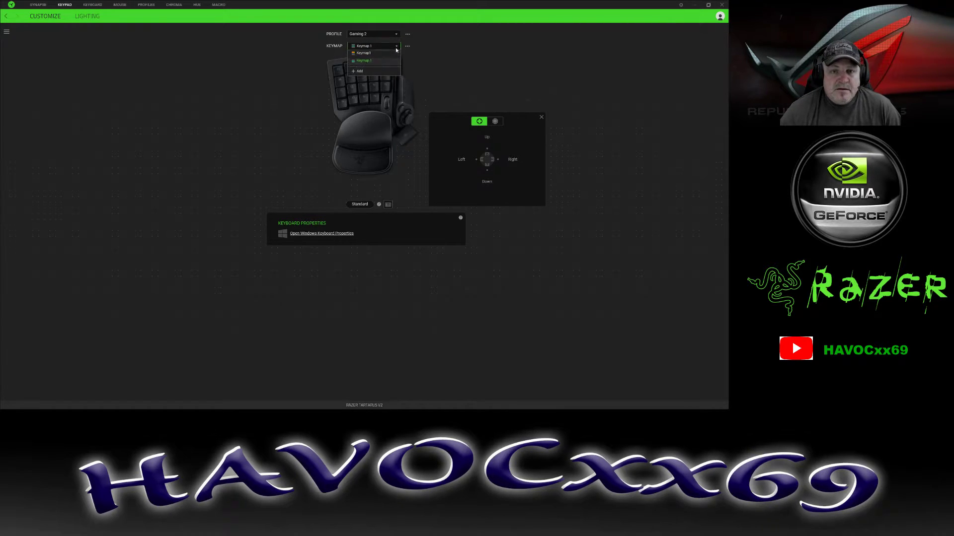
left_click(367, 54)
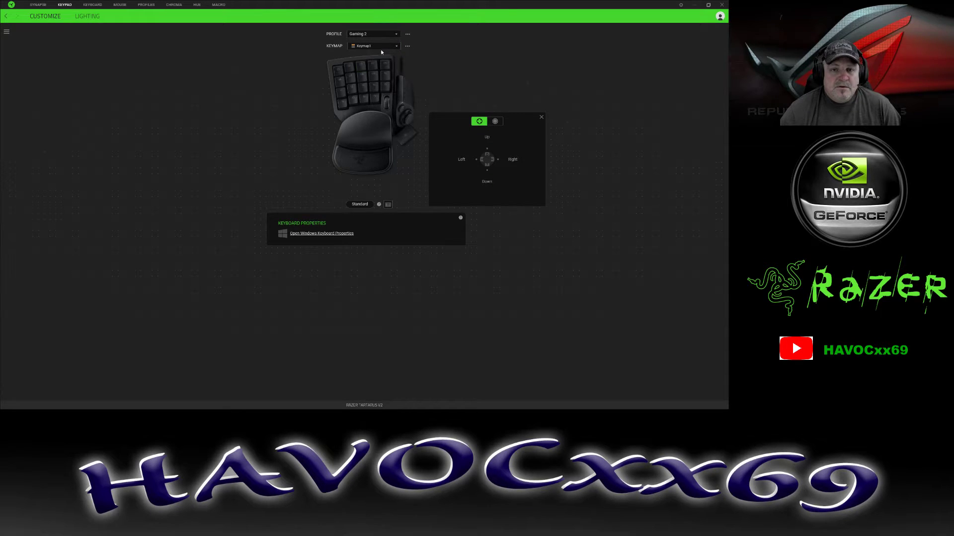
left_click(395, 48)
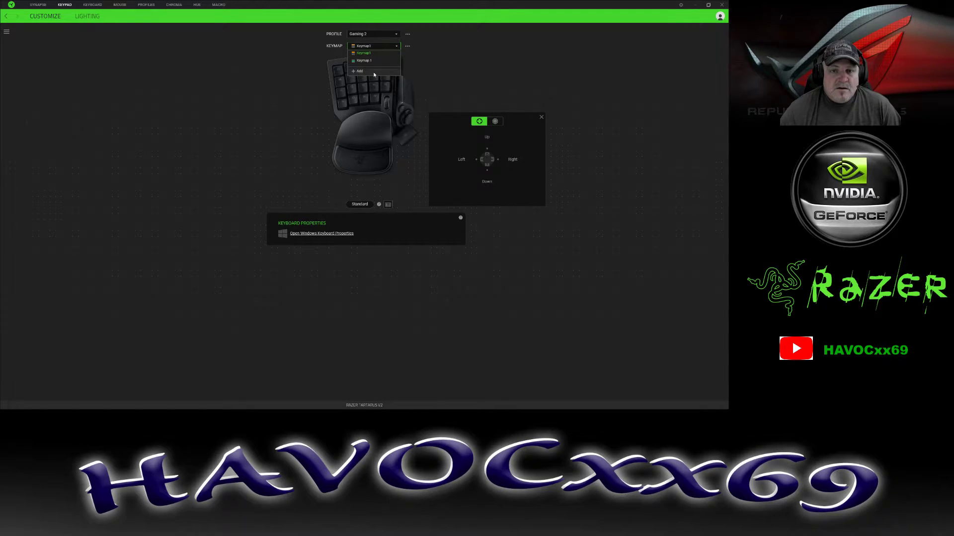
left_click(373, 72)
left_click(395, 48)
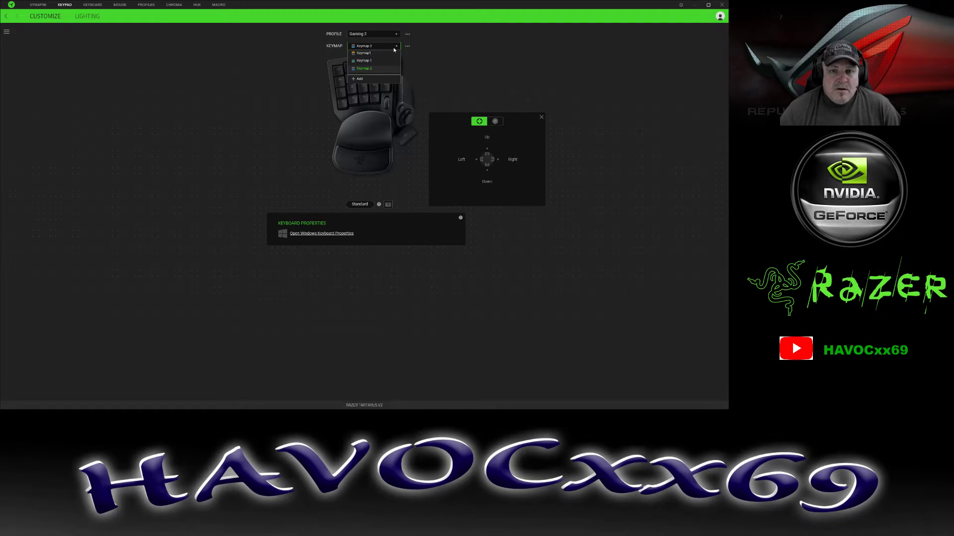
left_click(363, 53)
left_click(407, 46)
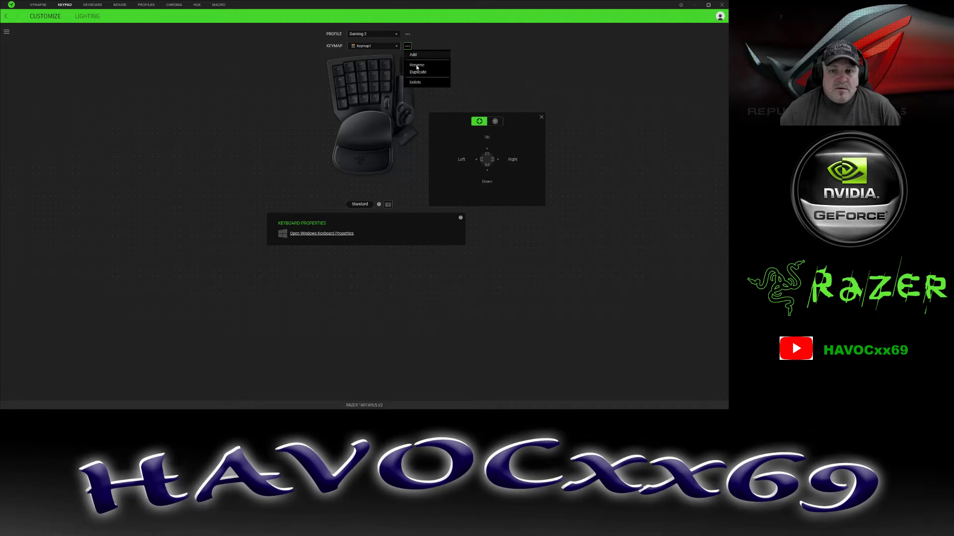
Rename Keymap1 to Example1
left_click(417, 66)
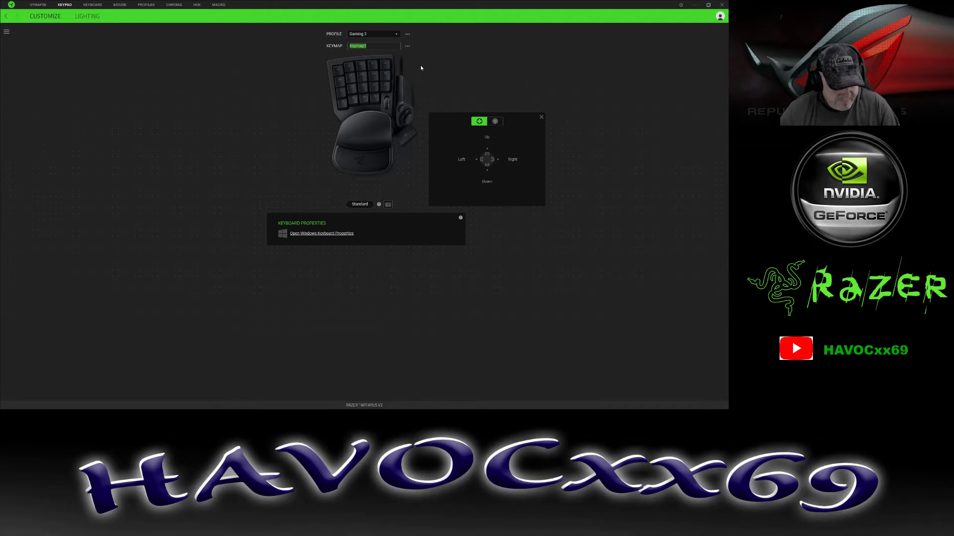
type("Example1")
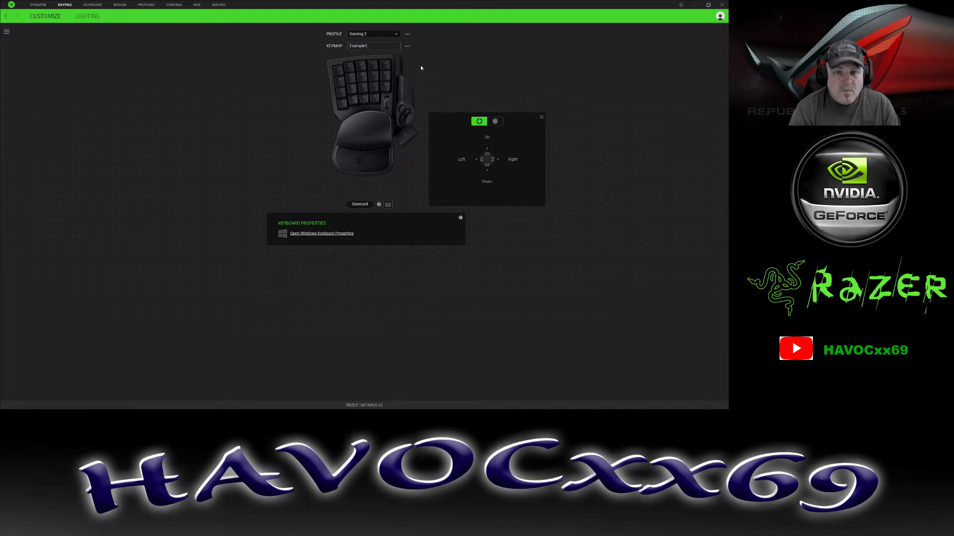
key("Return")
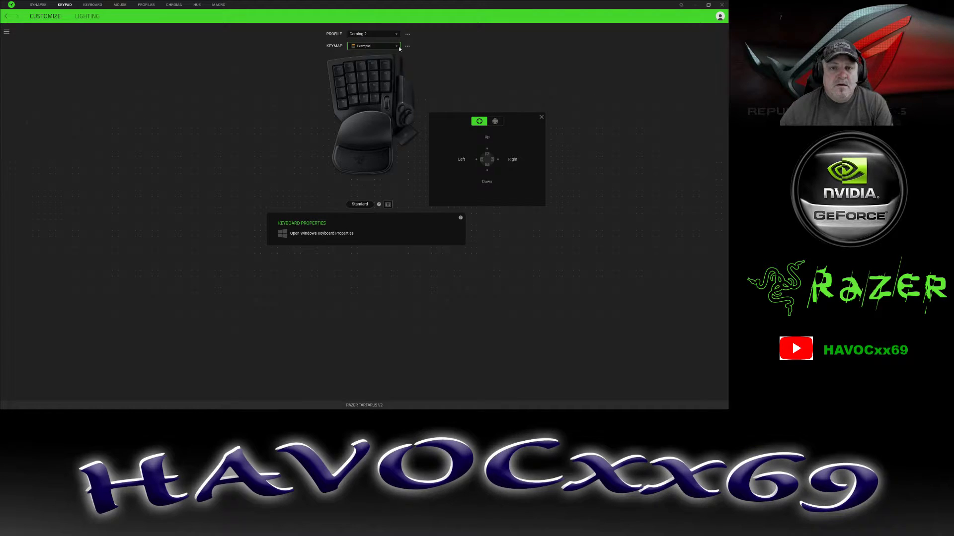
Rename Keymap 1 to Example2
left_click(398, 48)
left_click(393, 62)
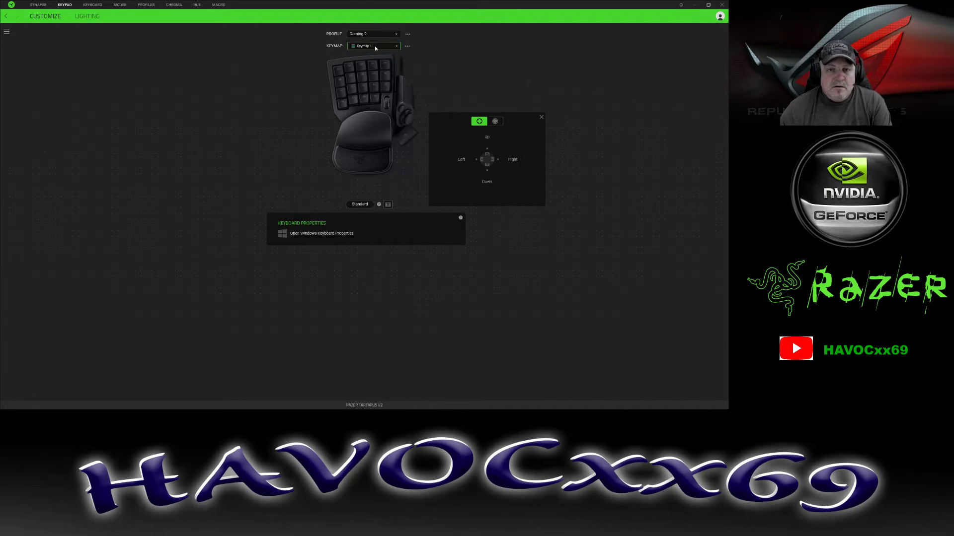
left_click(407, 46)
left_click(417, 65)
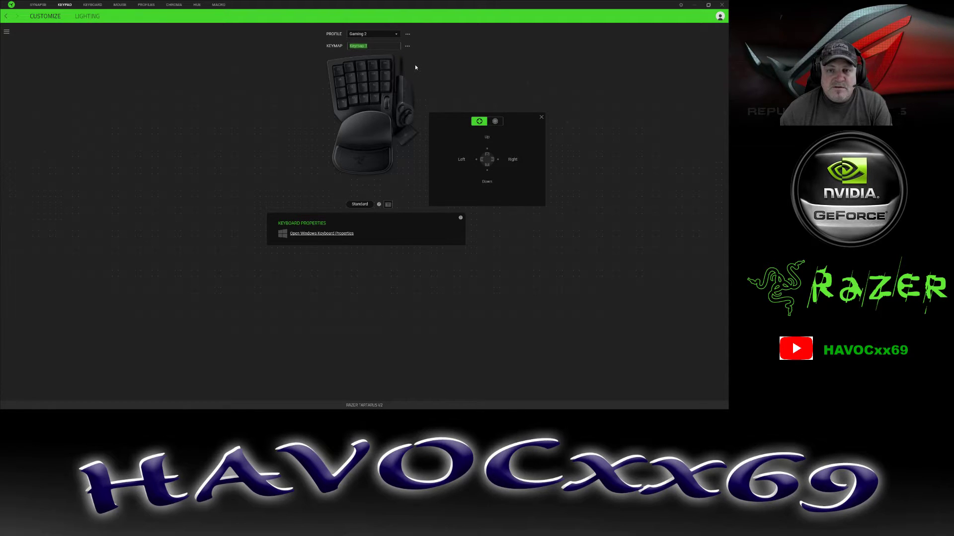
type("Ex")
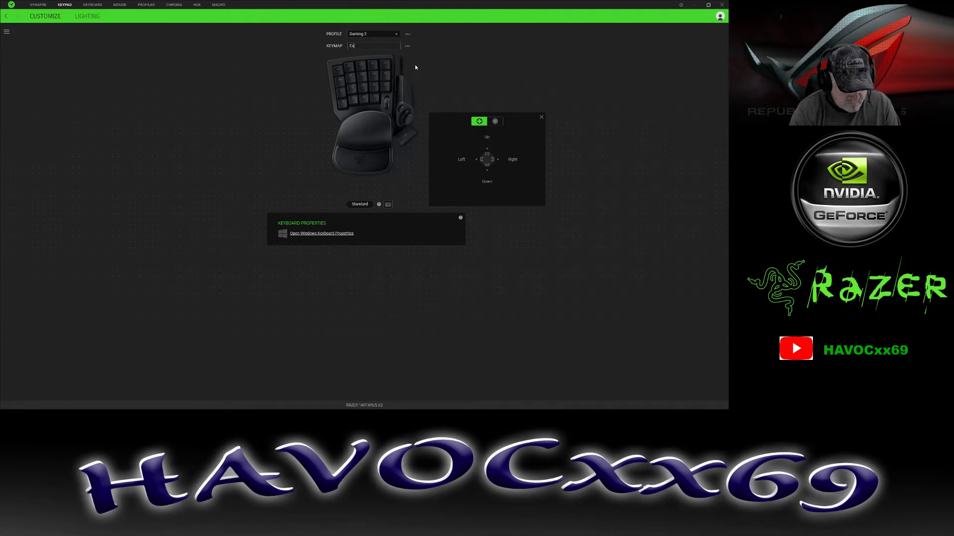
type("ample")
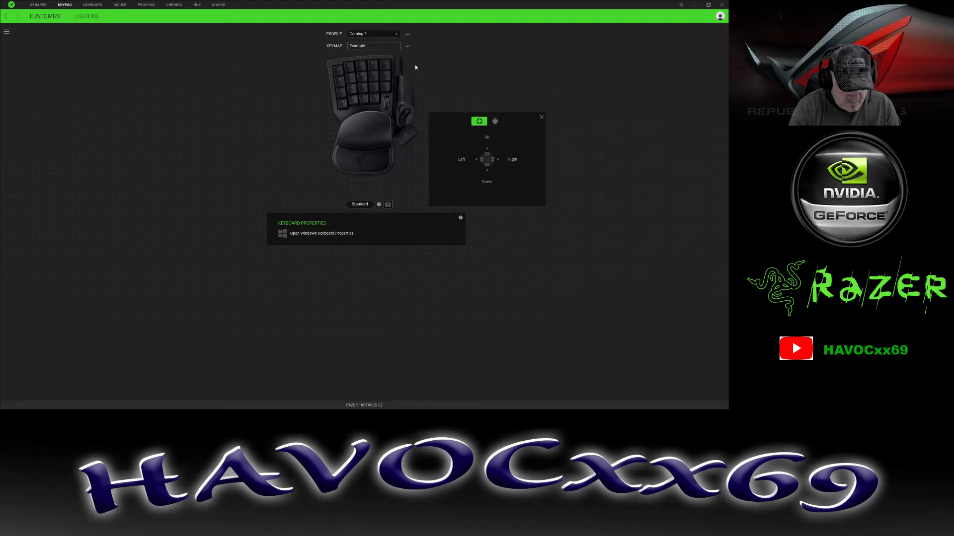
type("2")
key("Return")
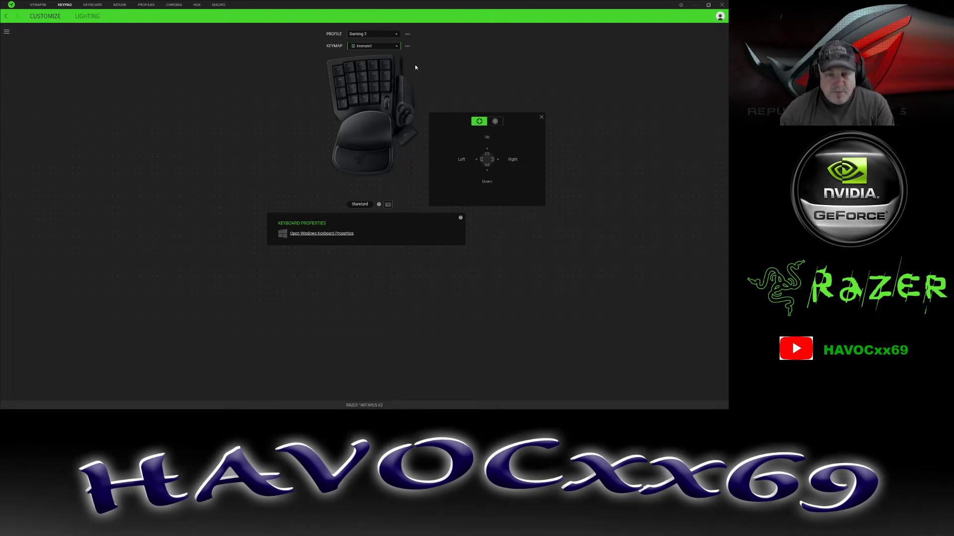
Rename Keymap 2 to Example3 and check the keymap names
left_click(396, 45)
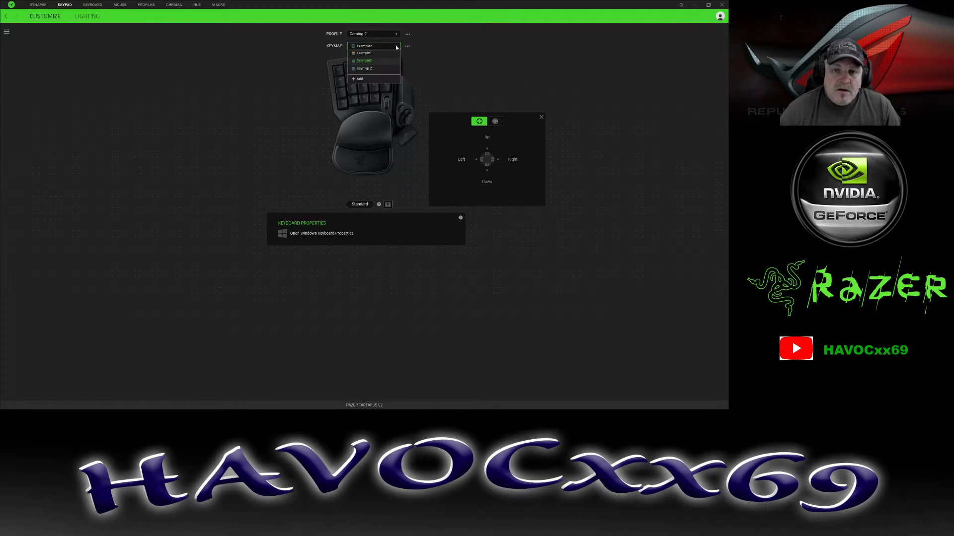
left_click(382, 71)
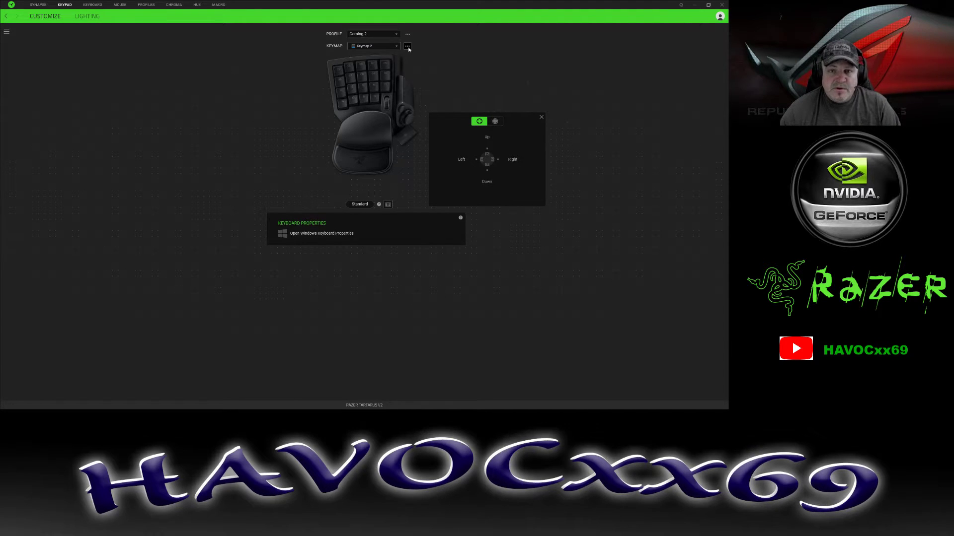
left_click(407, 47)
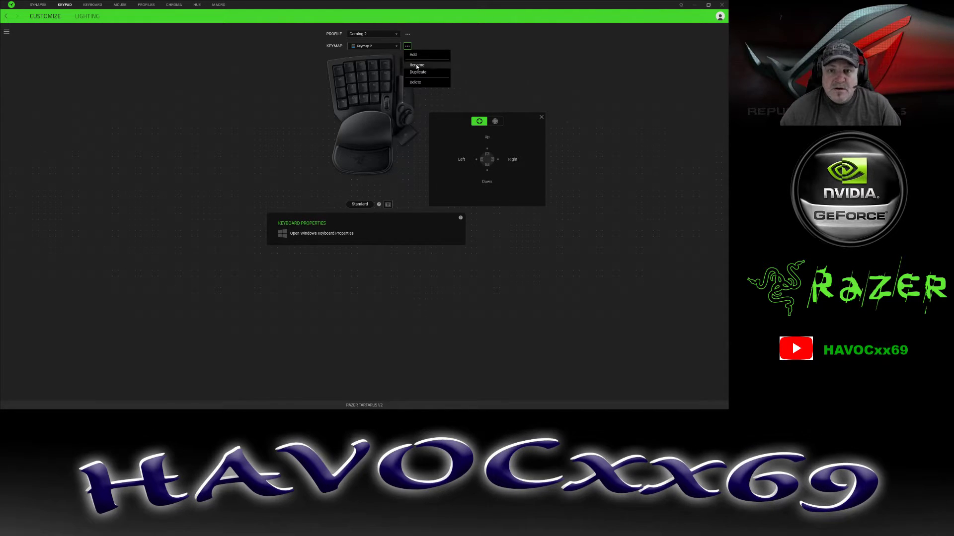
left_click(417, 65)
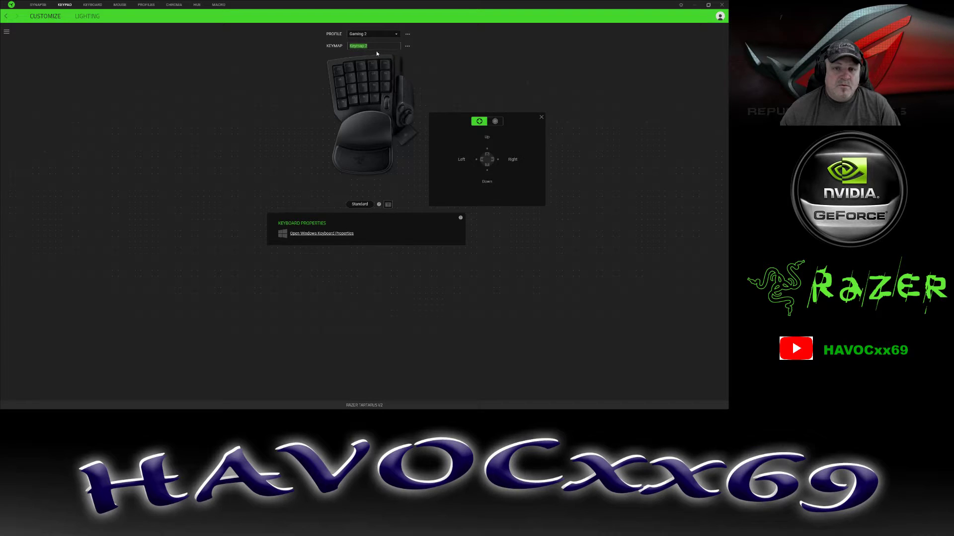
type("Example3")
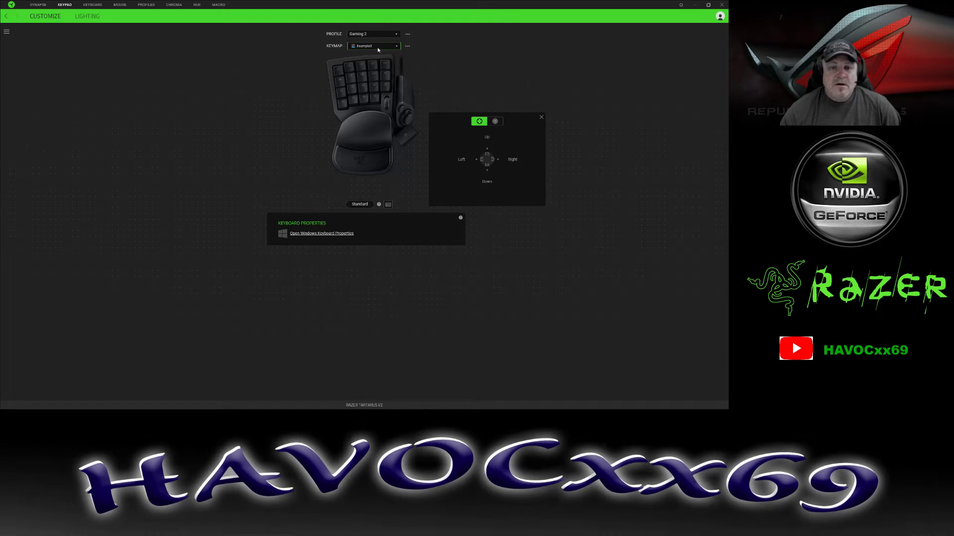
left_click(397, 46)
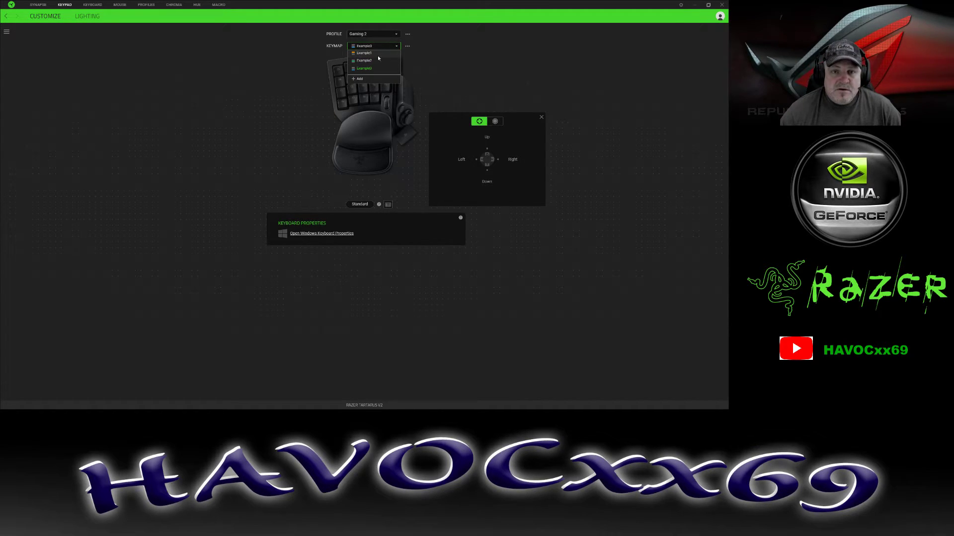
Switch Gaming 2's active keymap from Example3 to Example1
left_click(429, 60)
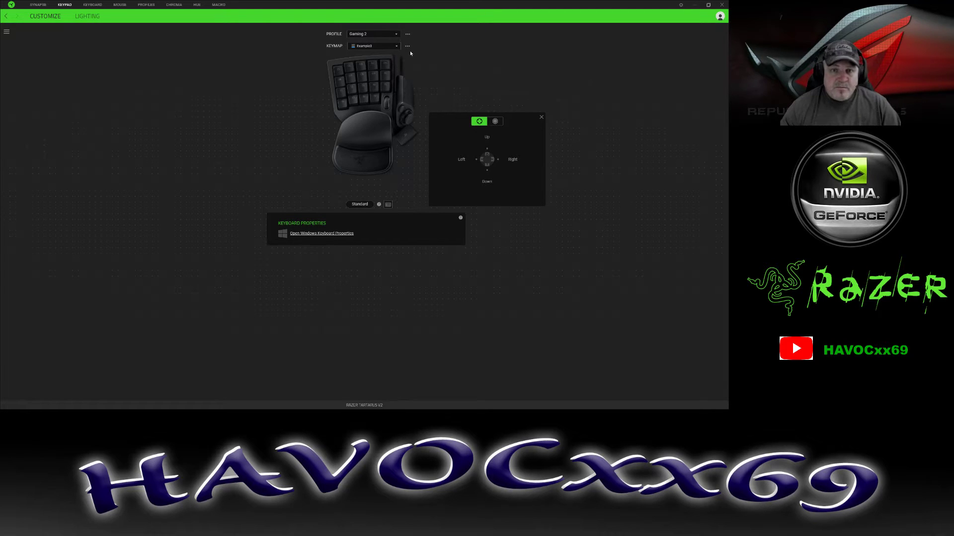
left_click(397, 49)
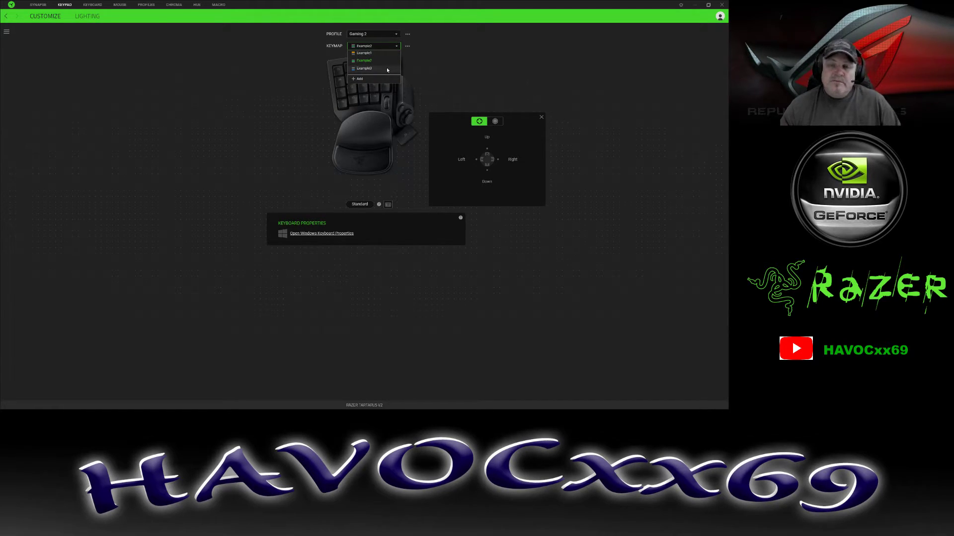
left_click(387, 70)
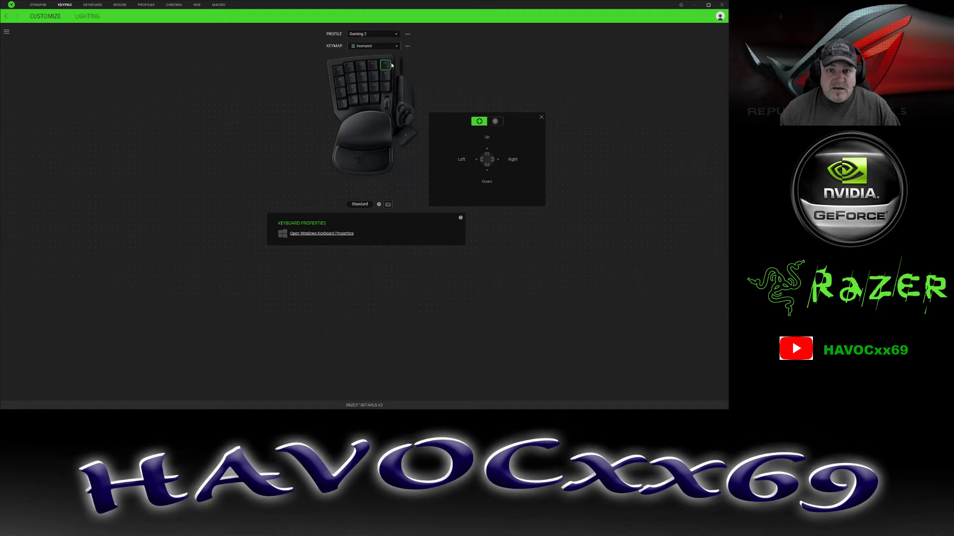
left_click(398, 47)
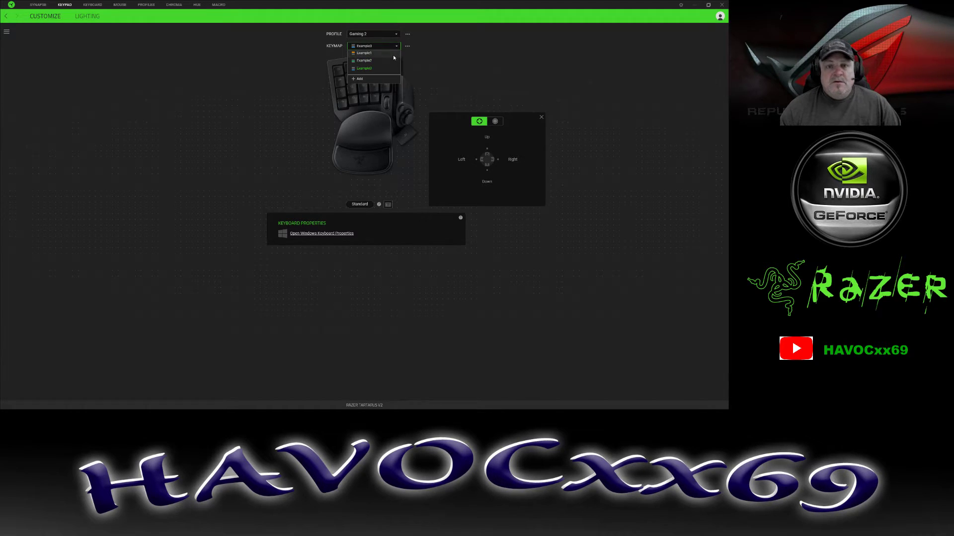
left_click(393, 54)
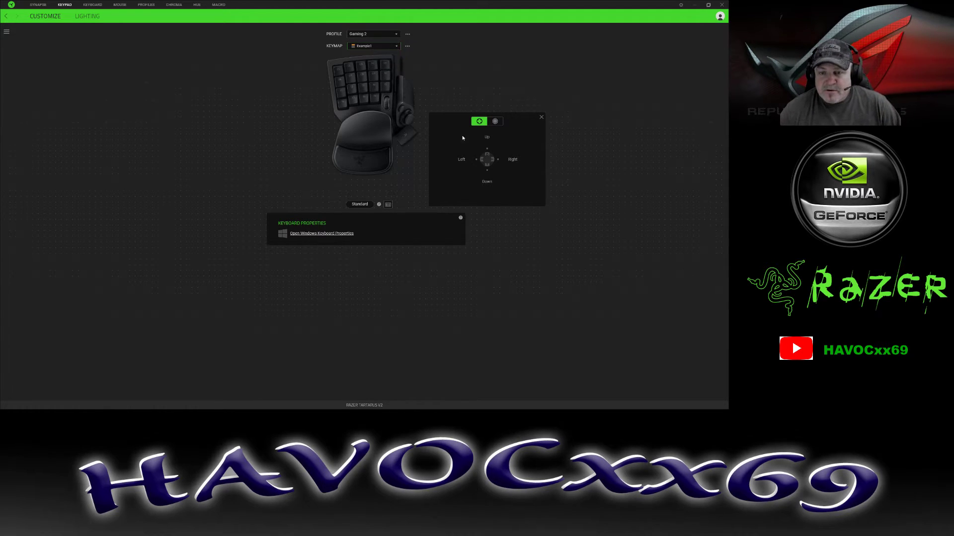
mouse_move(406, 114)
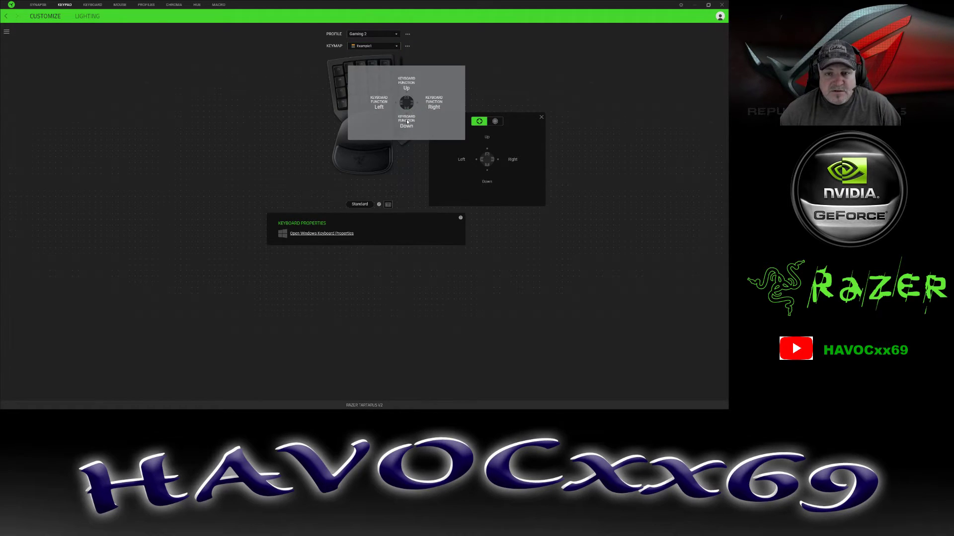
Assign Switch Keymap > Cycle Up Keymaps to Example1's thumbstick Down and save it
left_click(487, 182)
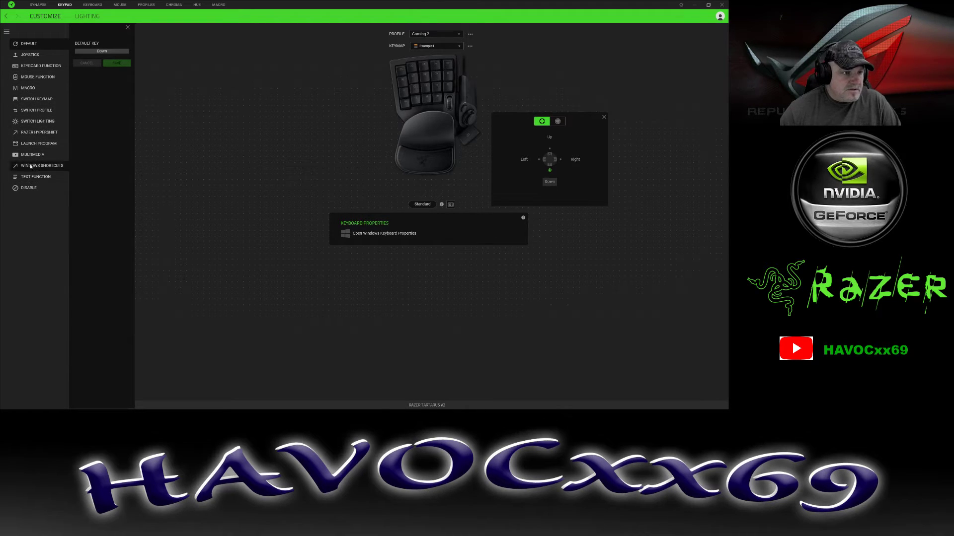
left_click(32, 100)
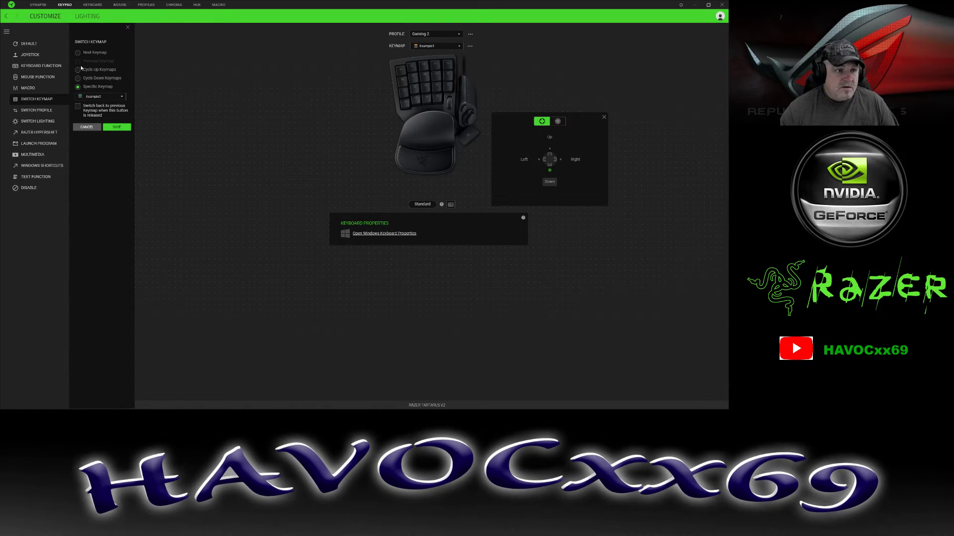
left_click(78, 70)
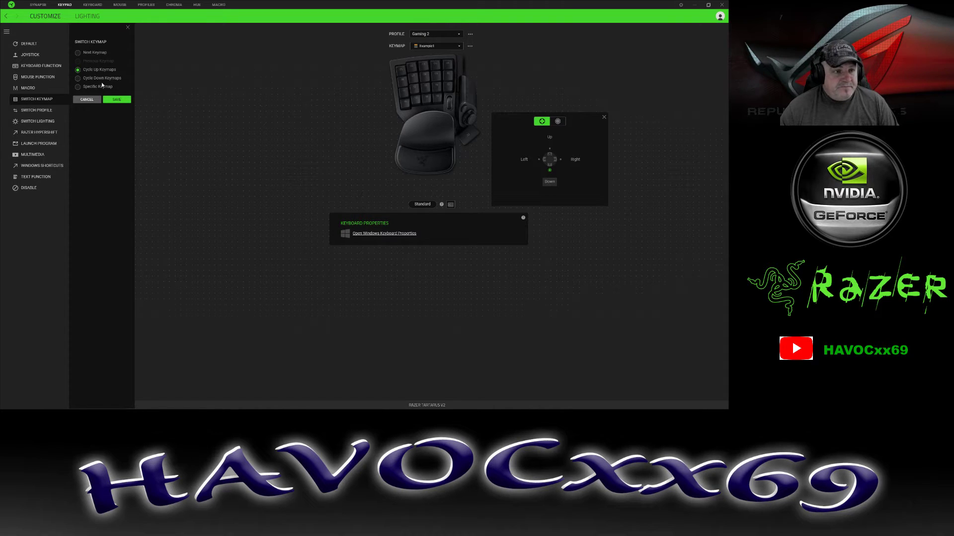
left_click(111, 101)
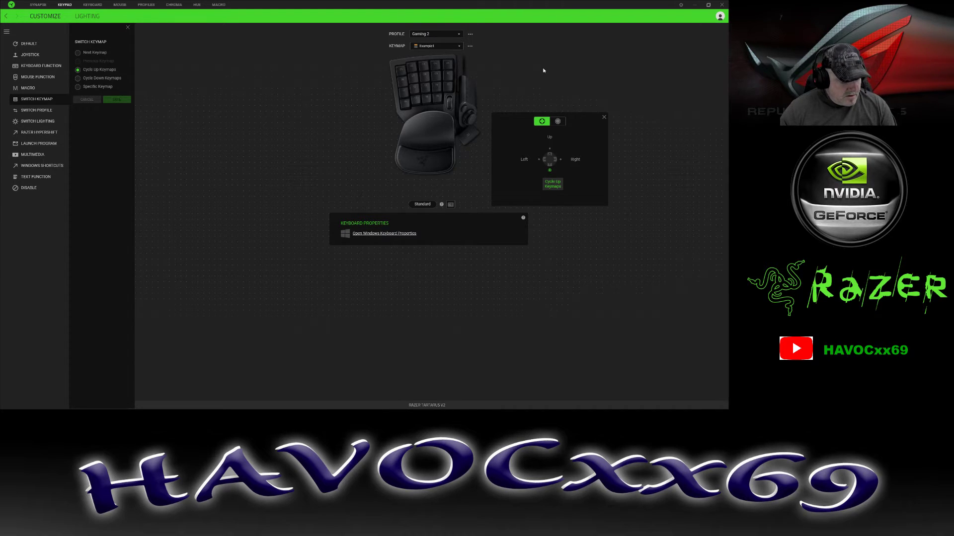
Cycle to Example2, set its thumbstick Down to Cycle Up Keymaps, then cycle to Example3
key("Down")
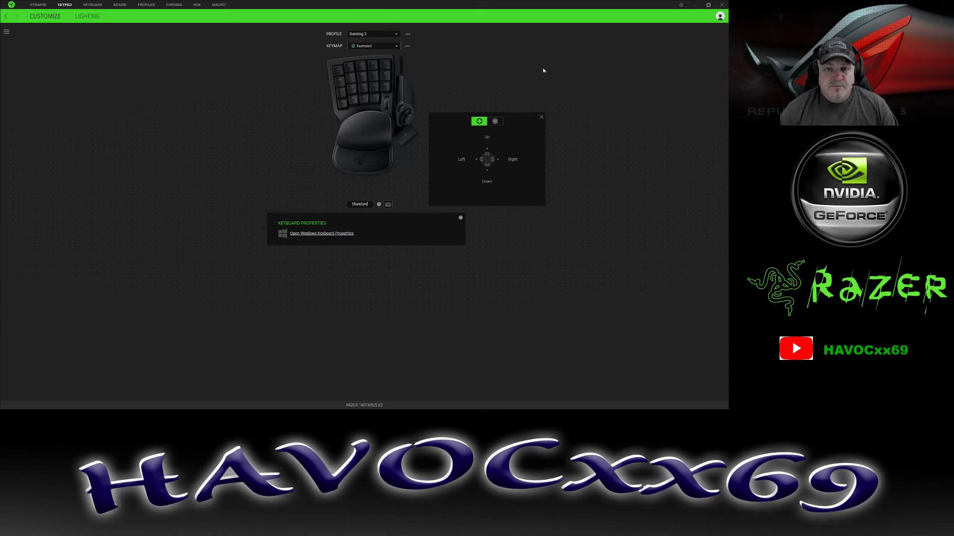
left_click(487, 183)
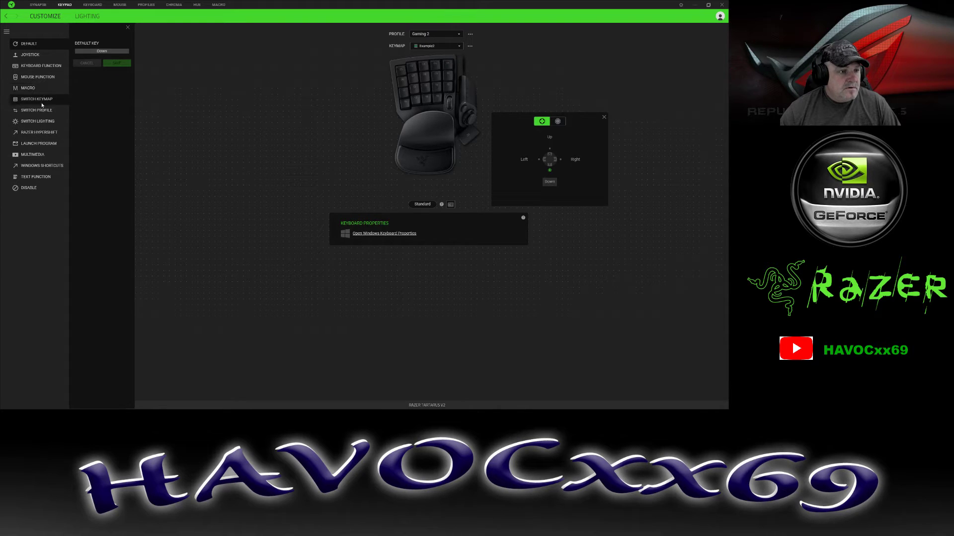
left_click(42, 102)
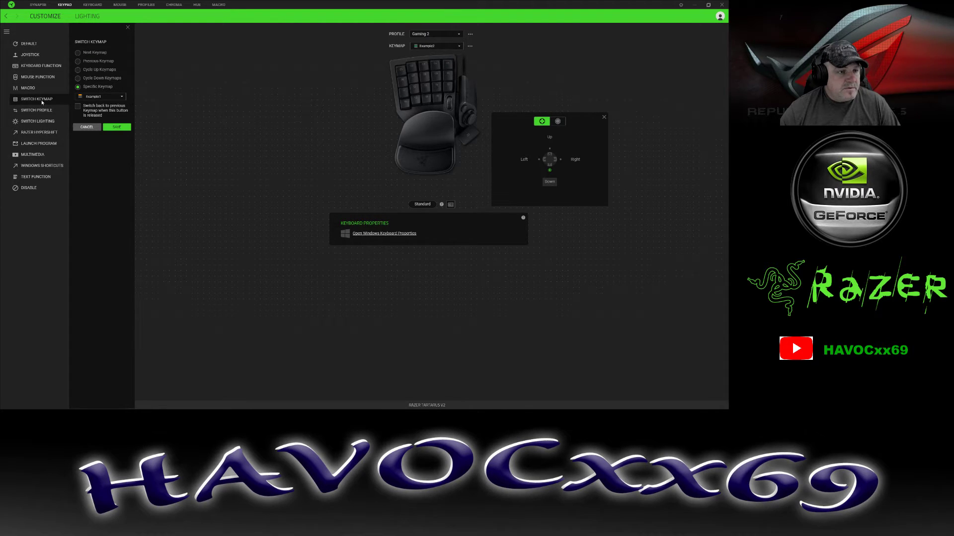
left_click(78, 70)
left_click(113, 102)
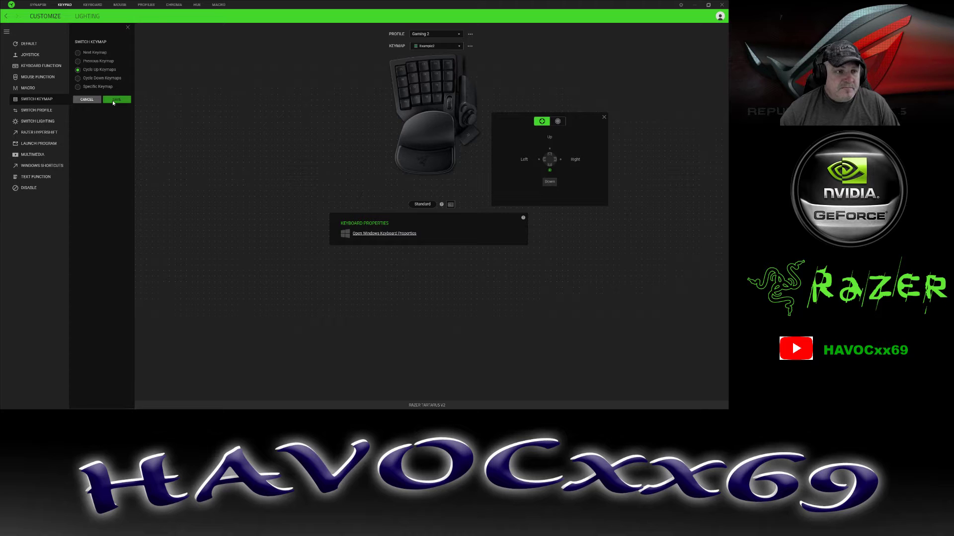
left_click(128, 27)
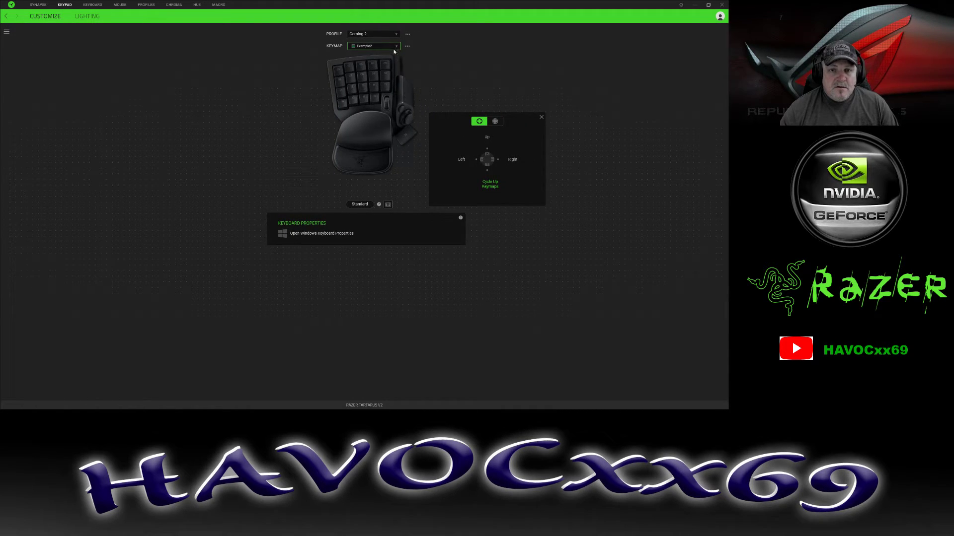
key("Down")
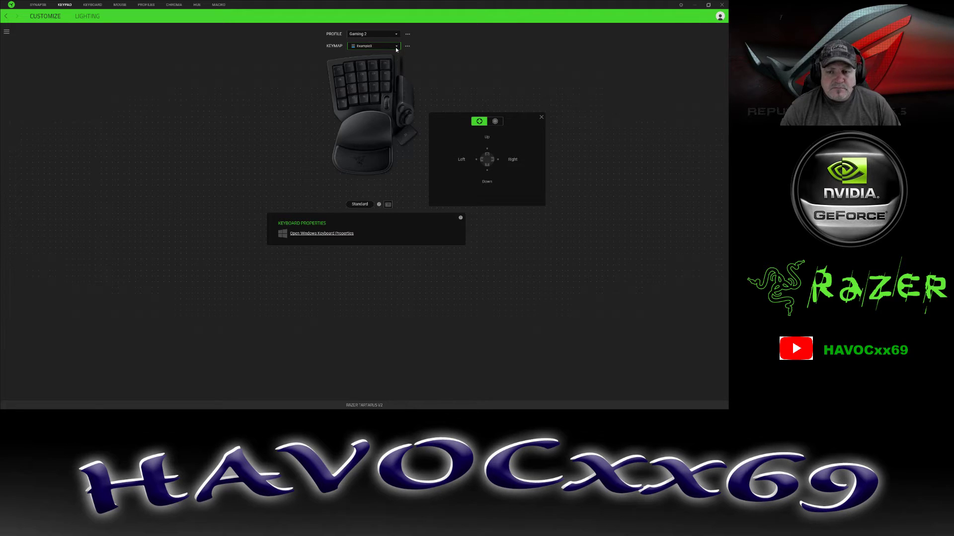
Set Example3's thumbstick Down to switch to the specific keymap Example1 and save
left_click(486, 181)
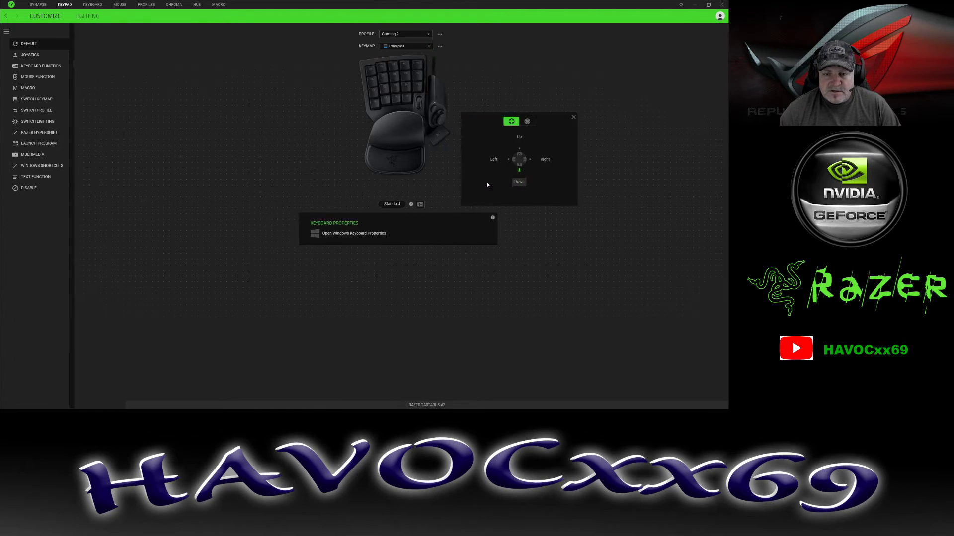
left_click(44, 100)
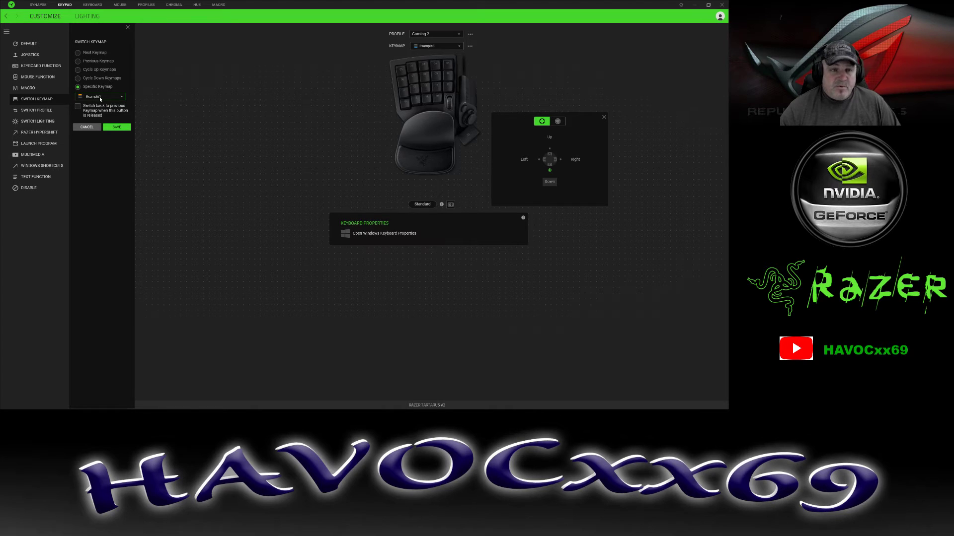
left_click(121, 98)
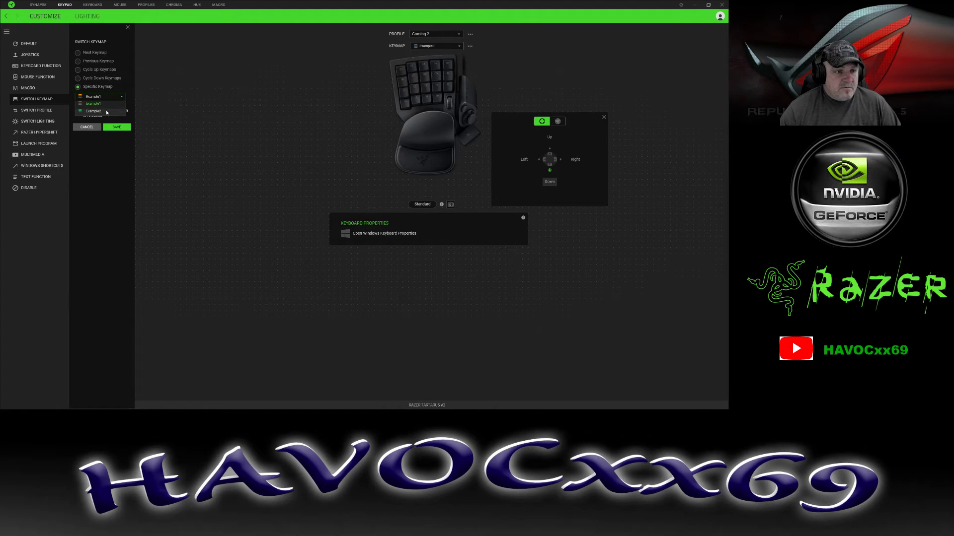
left_click(104, 103)
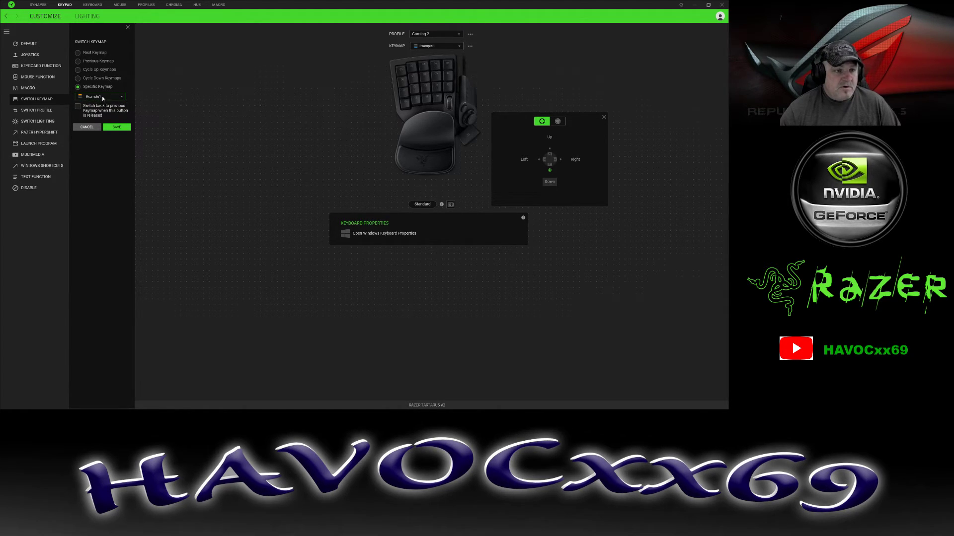
left_click(117, 127)
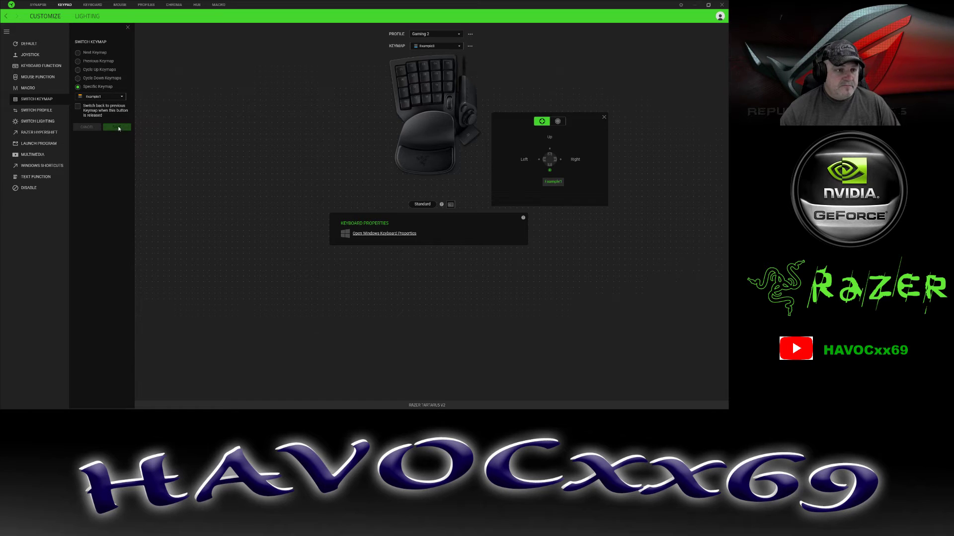
left_click(128, 28)
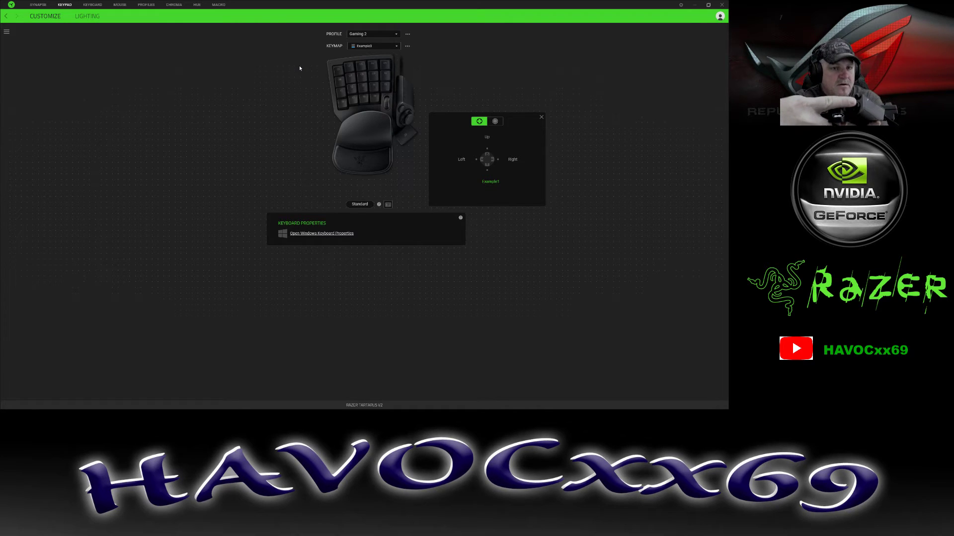
key("Up")
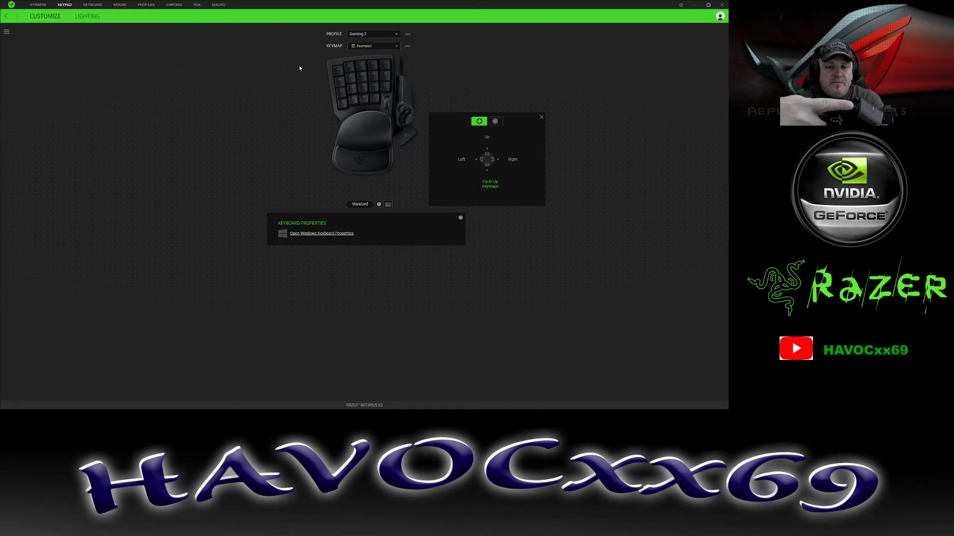
key("Up")
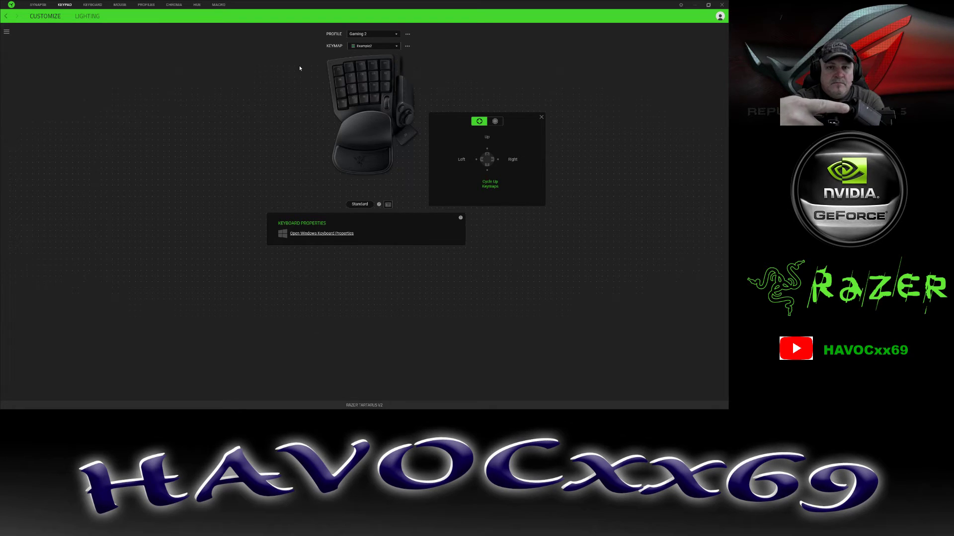
key("Up")
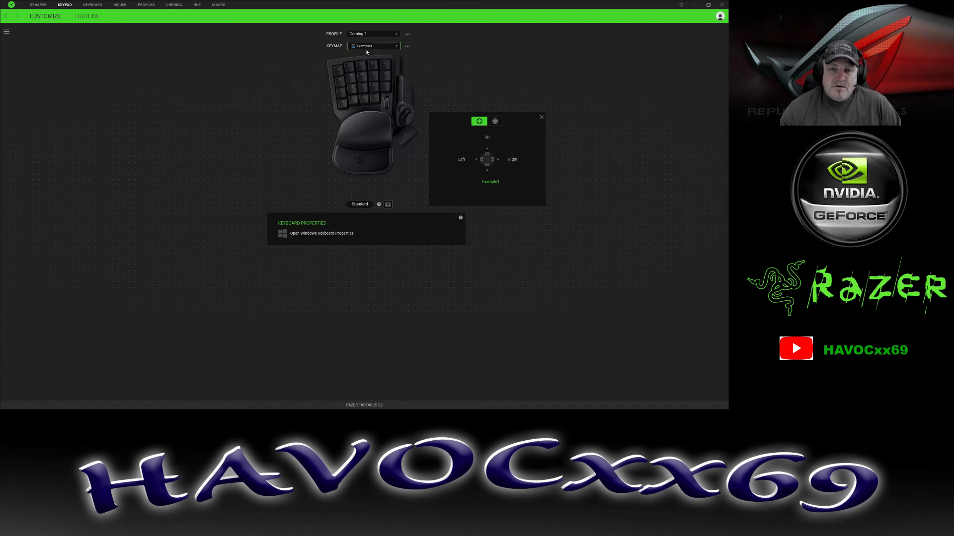
Add a fourth keymap, Keymap 1, to Gaming 2 and reselect Example3
left_click(396, 46)
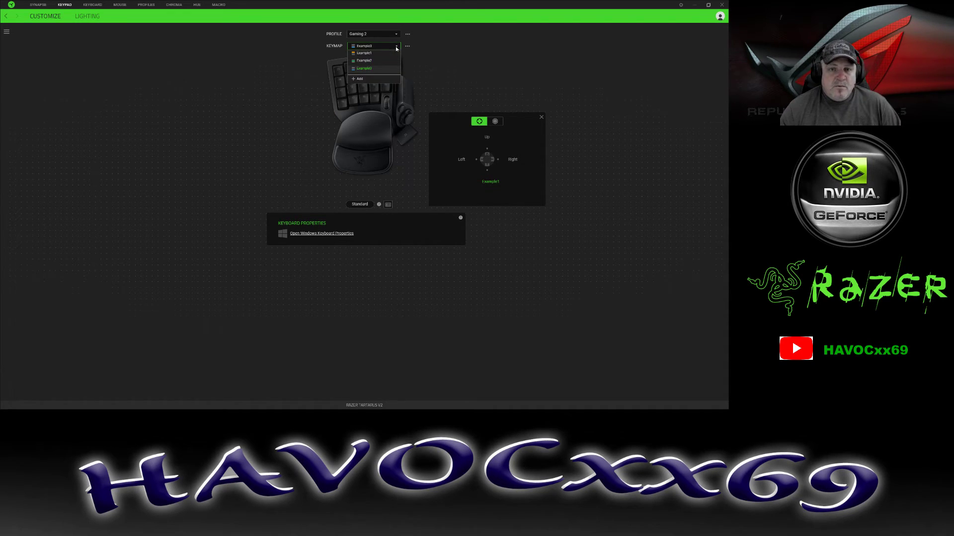
left_click(361, 79)
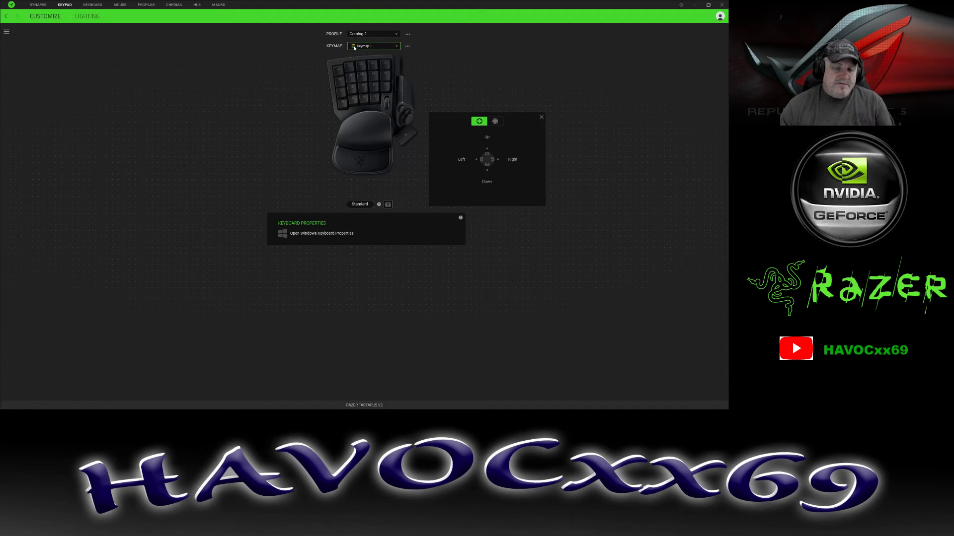
left_click(397, 46)
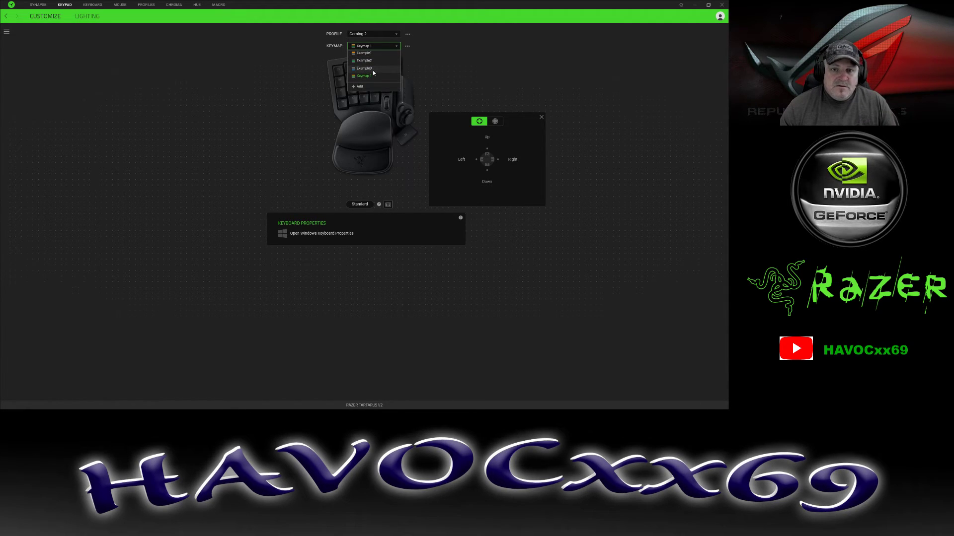
left_click(373, 70)
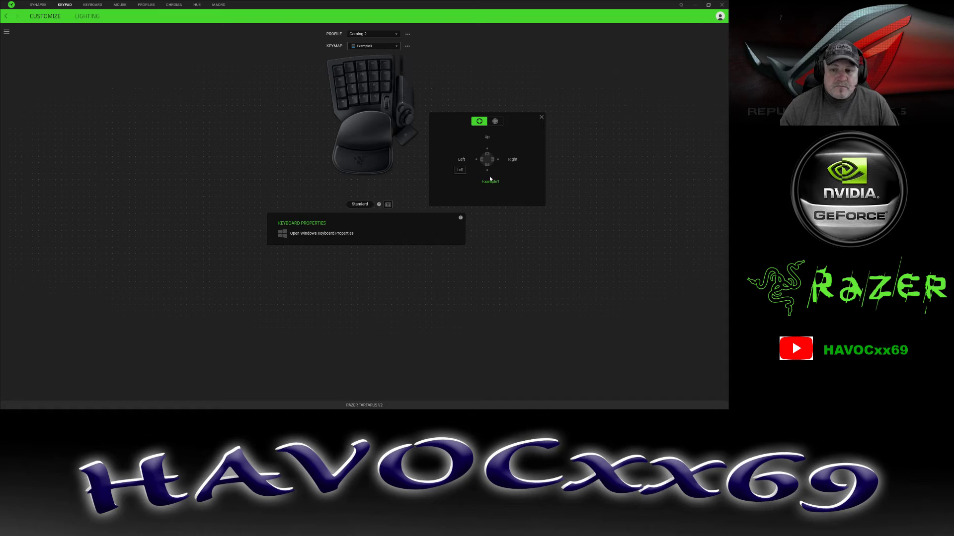